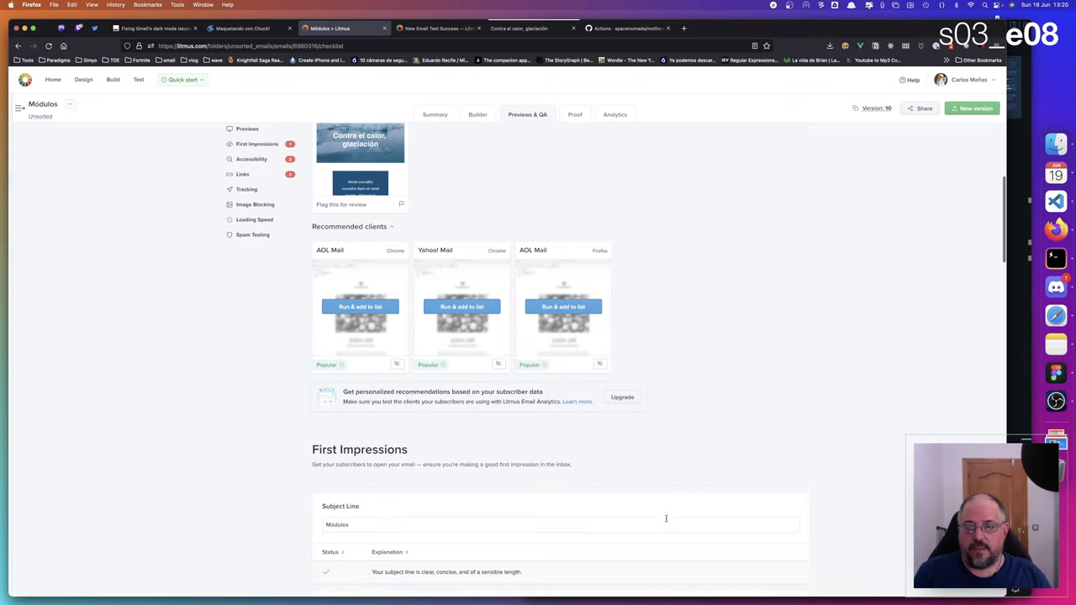
Step: Reset the review flag filter on the email client previews and open the OL Office 365 (Win 10) preview
{"action": "scroll", "coordinate": [665, 516], "scroll_direction": "up", "scroll_amount": 10}
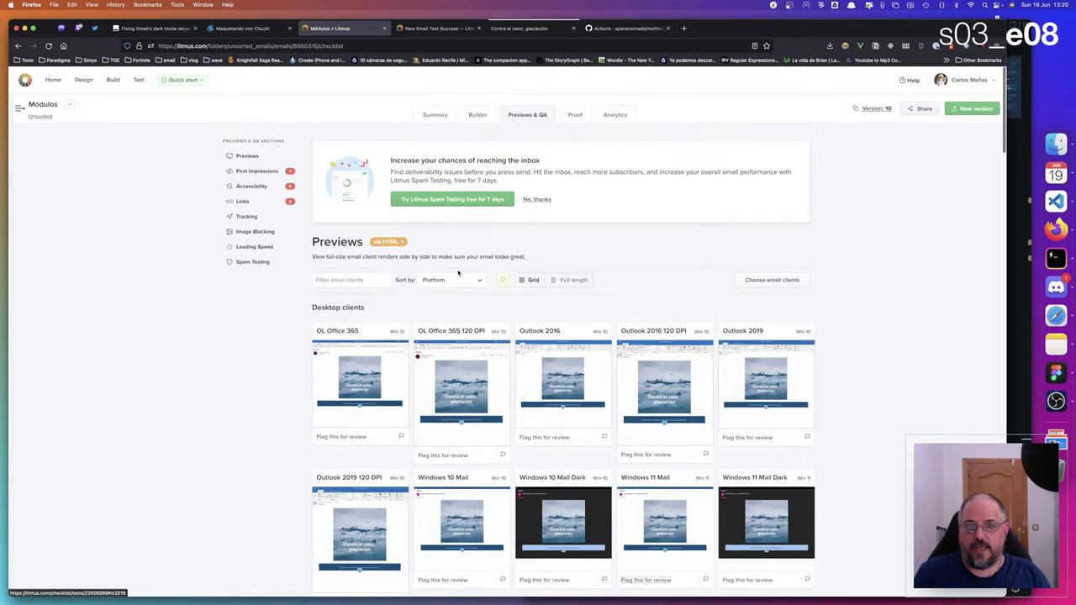
{"action": "left_click", "coordinate": [503, 281]}
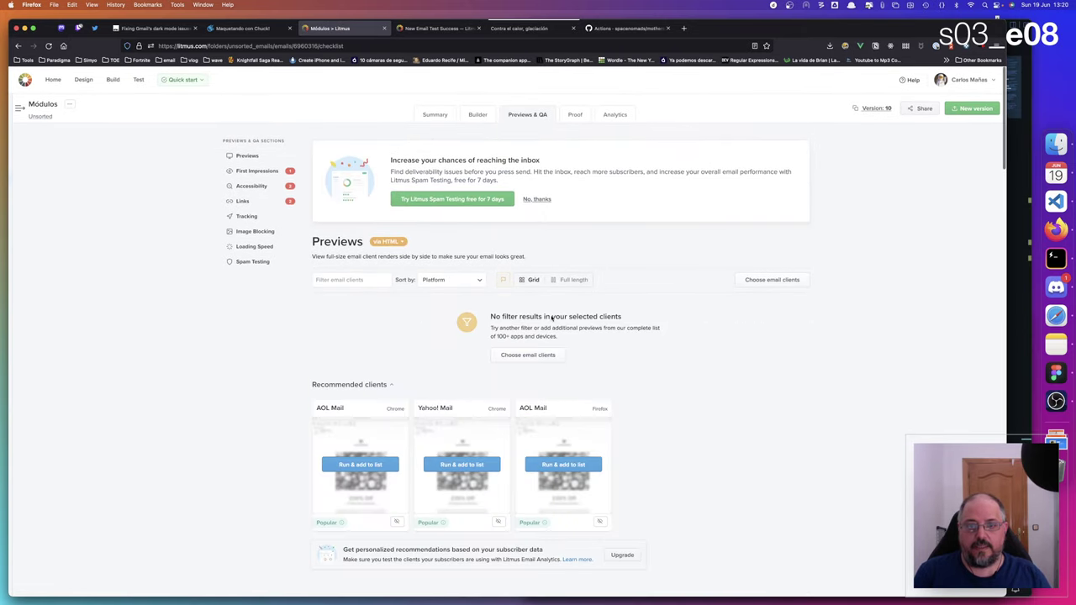
{"action": "left_click", "coordinate": [501, 283]}
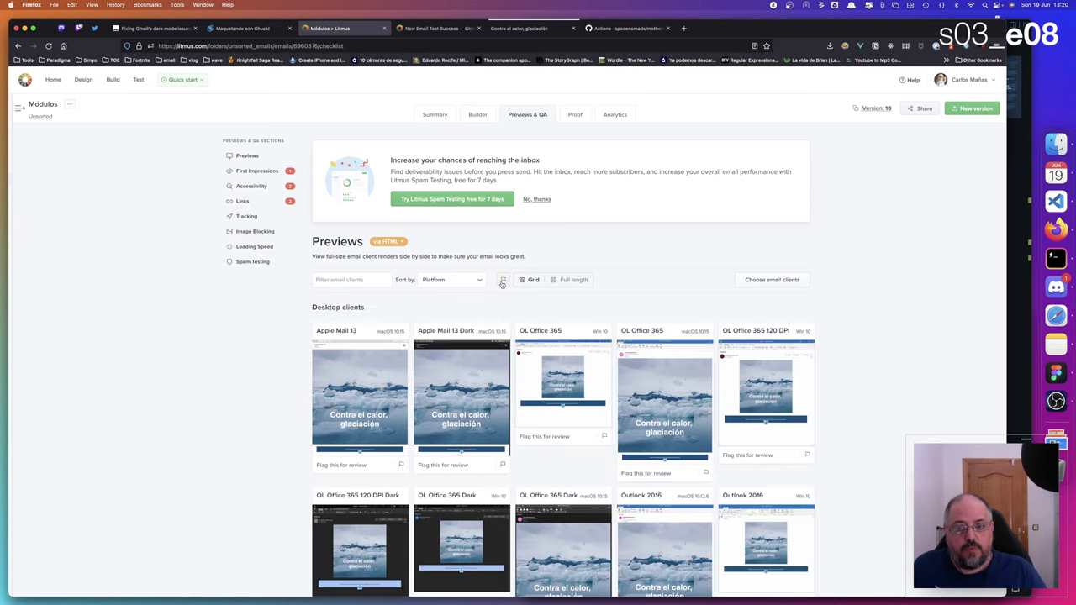
{"action": "scroll", "coordinate": [521, 327], "scroll_direction": "down", "scroll_amount": 1}
{"action": "left_click", "coordinate": [550, 371]}
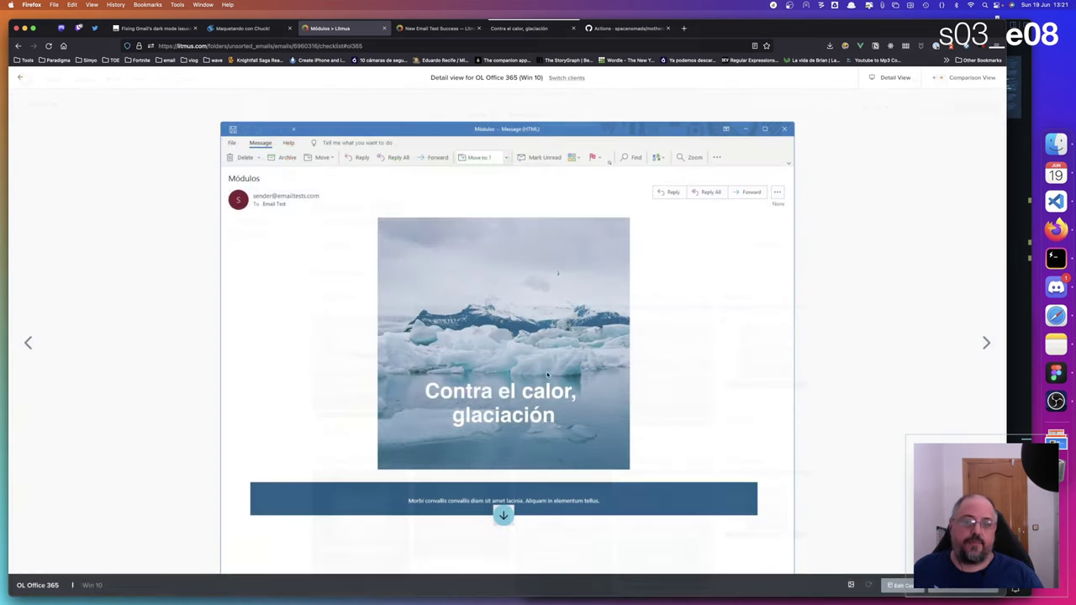
{"action": "scroll", "coordinate": [521, 373], "scroll_direction": "down", "scroll_amount": 2}
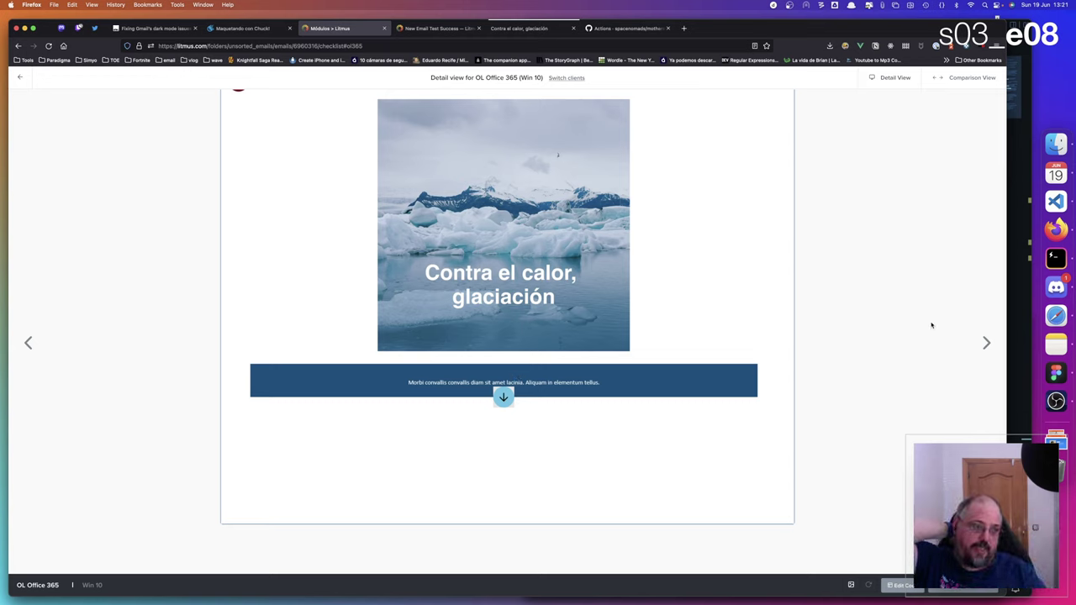
Step: Switch to Figma, widen its window and fit the mobile, desktop and red-outlined layouts in view
{"action": "left_click", "coordinate": [1056, 373]}
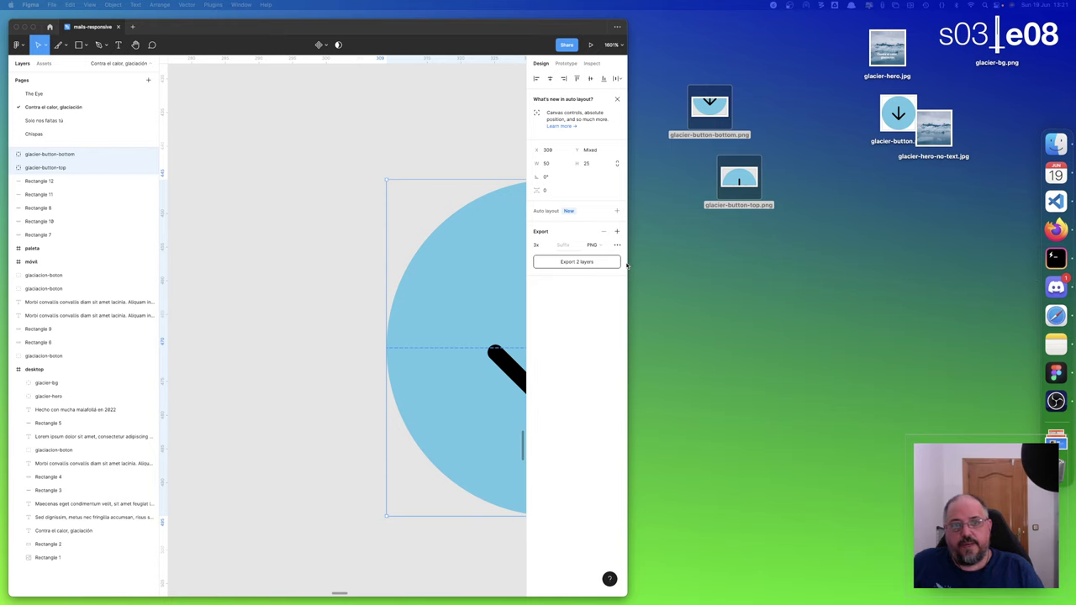
{"action": "left_click_drag", "start_coordinate": [629, 291], "coordinate": [1023, 314]}
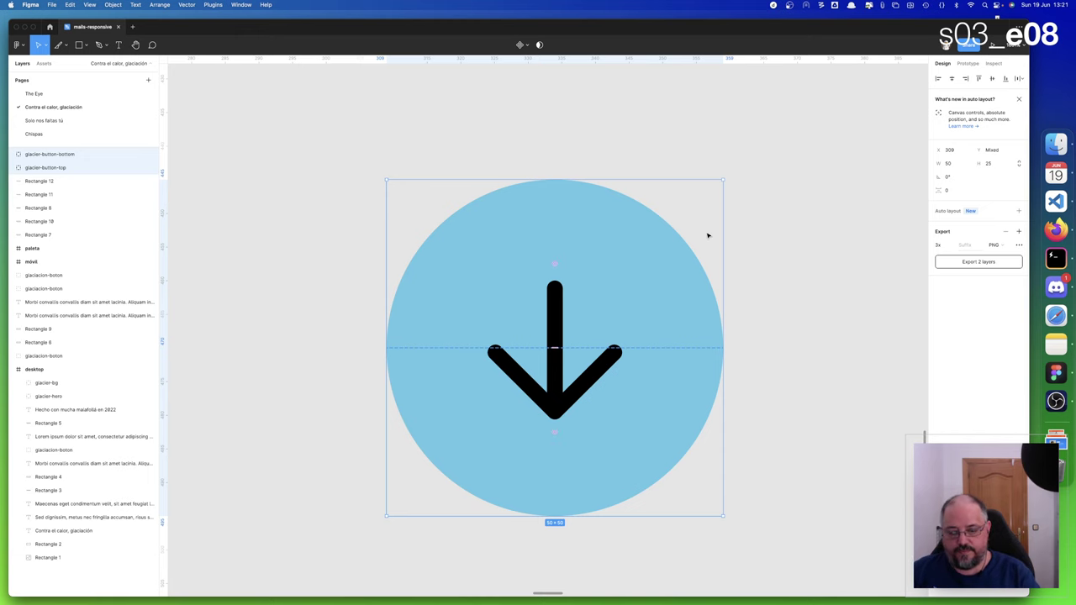
{"action": "key", "text": "minus"}
{"action": "key", "text": "minus"}
{"action": "key", "text": "minus"}
{"action": "key", "text": "minus"}
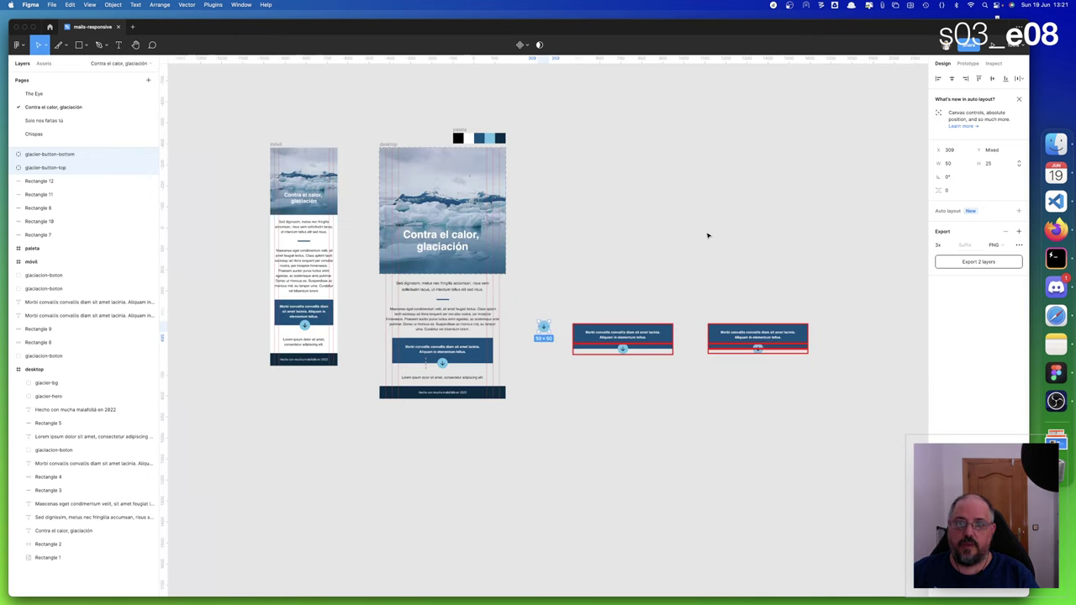
{"action": "scroll", "coordinate": [600, 160], "scroll_direction": "left", "scroll_amount": 2}
{"action": "scroll", "coordinate": [600, 161], "scroll_direction": "up", "scroll_amount": 1}
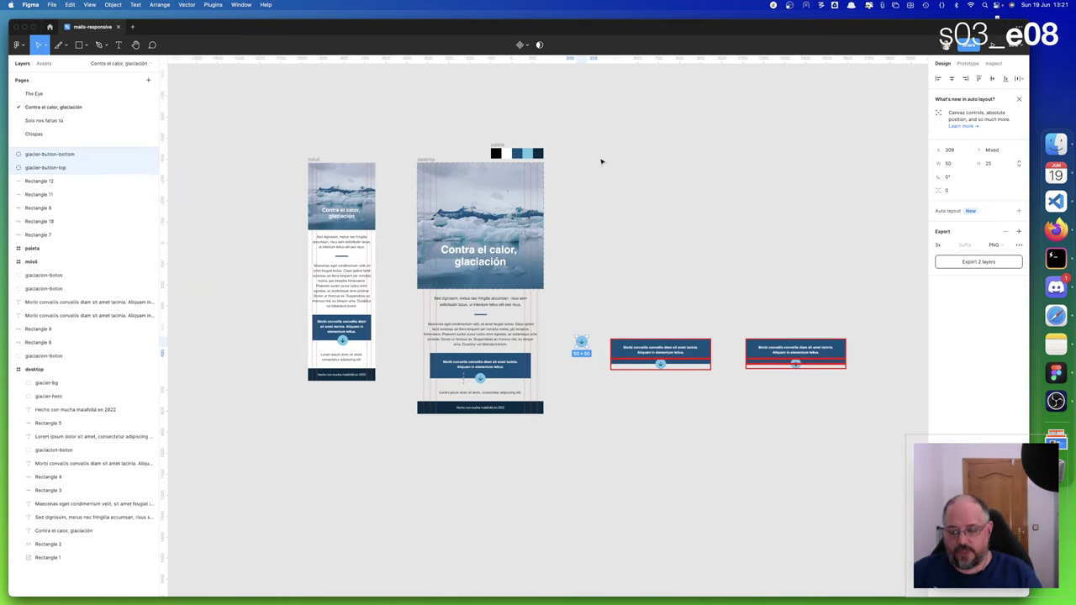
{"action": "left_click_drag", "start_coordinate": [288, 126], "coordinate": [869, 467]}
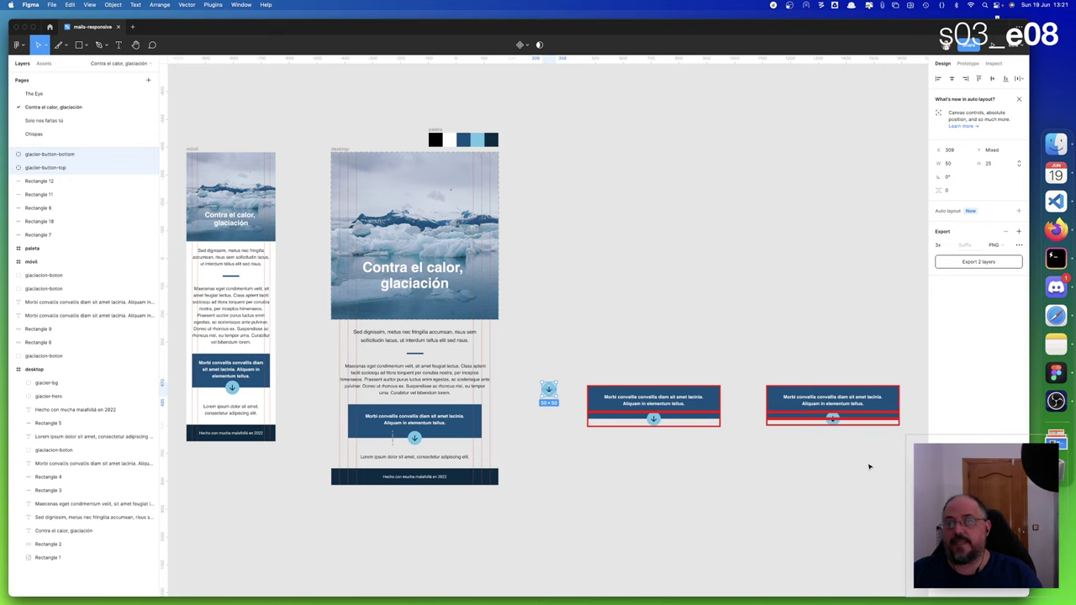
Step: Add a white FFFFFF fill to the desktop frame
{"action": "left_click", "coordinate": [340, 149]}
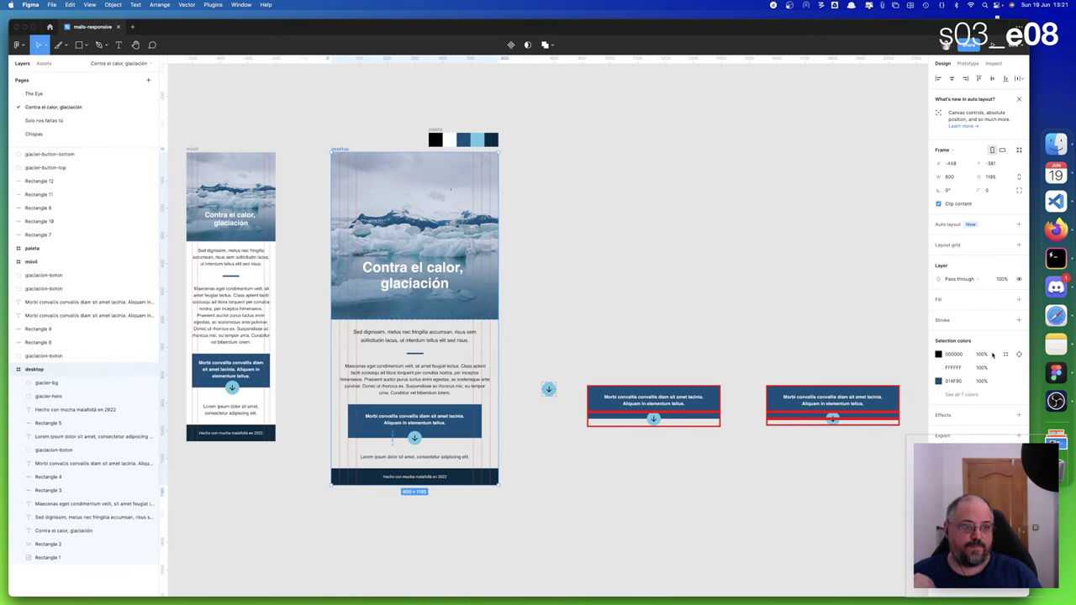
{"action": "left_click", "coordinate": [1019, 299]}
{"action": "scroll", "coordinate": [615, 487], "scroll_direction": "down", "scroll_amount": 1}
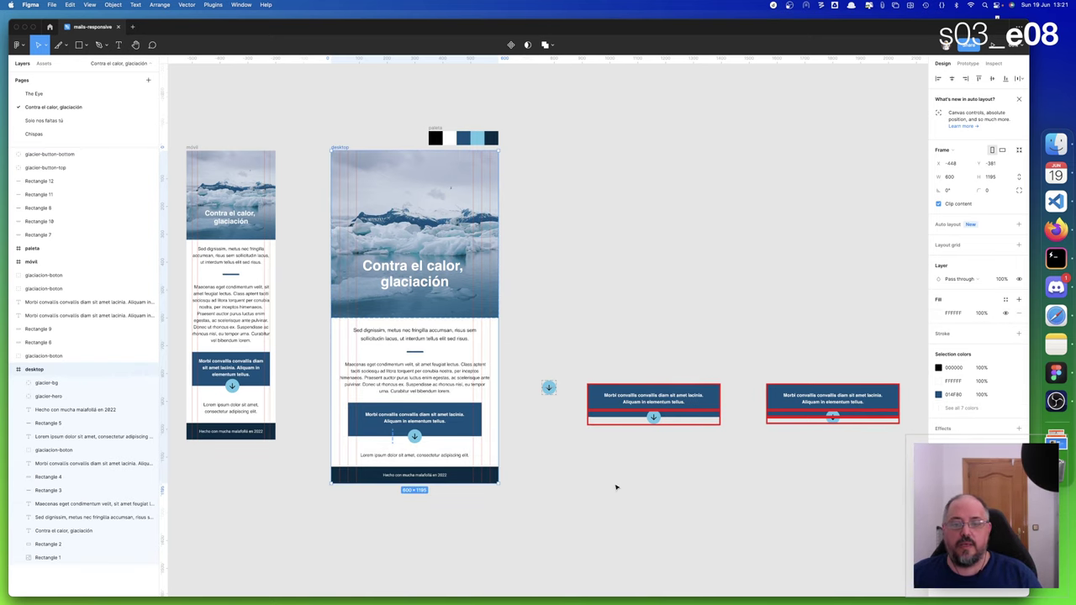
{"action": "scroll", "coordinate": [615, 487], "scroll_direction": "down", "scroll_amount": 1}
{"action": "left_click", "coordinate": [615, 487]}
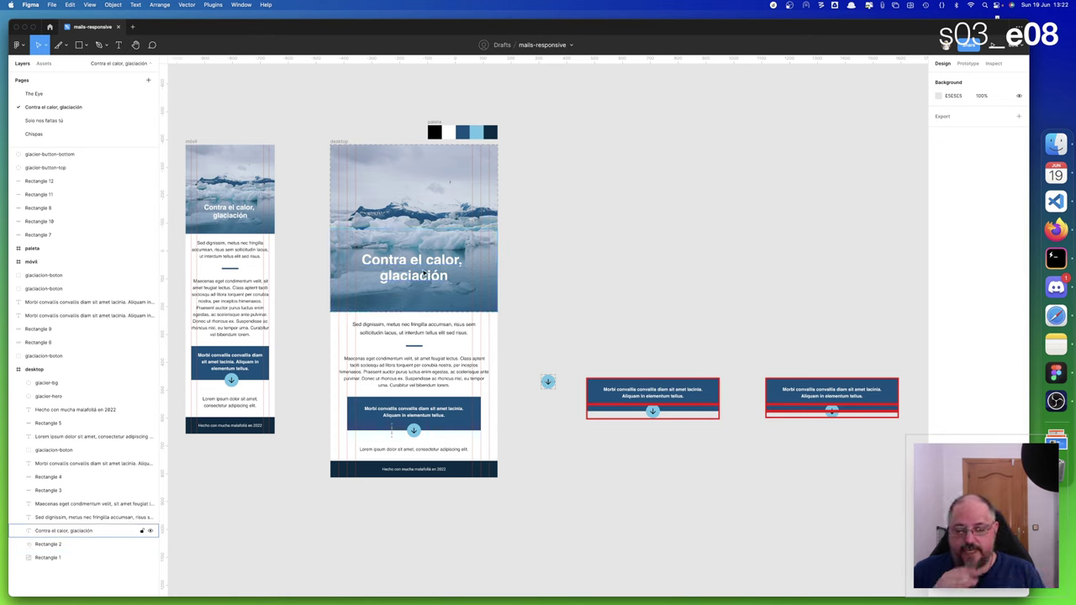
Step: Examine how the arrow button overlaps the blue block in the desktop layout and in the two red-outlined table sketches
{"action": "scroll", "coordinate": [416, 428], "scroll_direction": "down", "scroll_amount": 1}
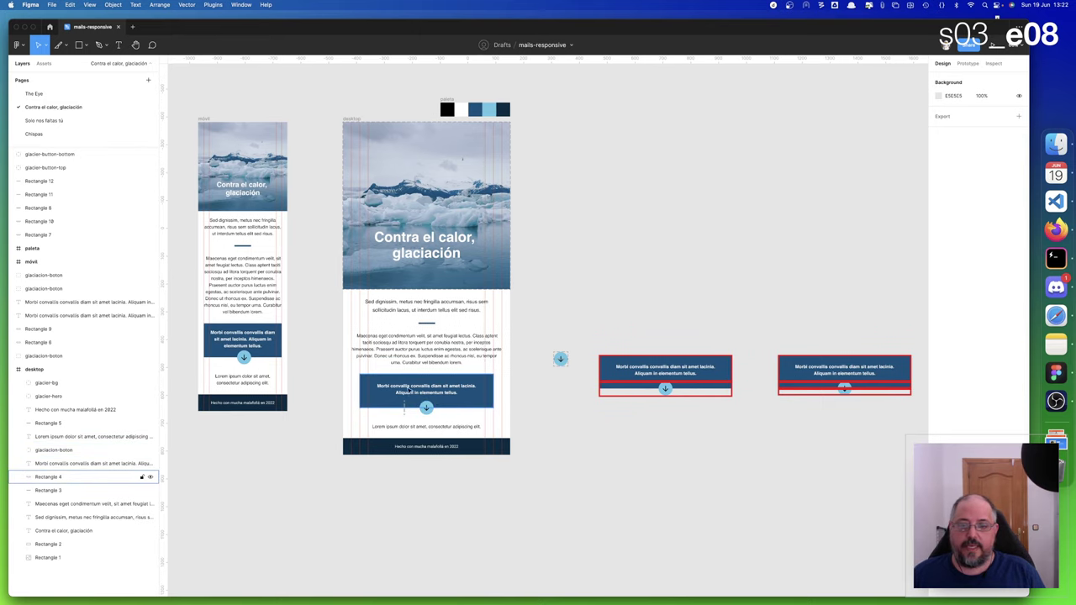
{"action": "scroll", "coordinate": [416, 391], "scroll_direction": "down", "scroll_amount": 1}
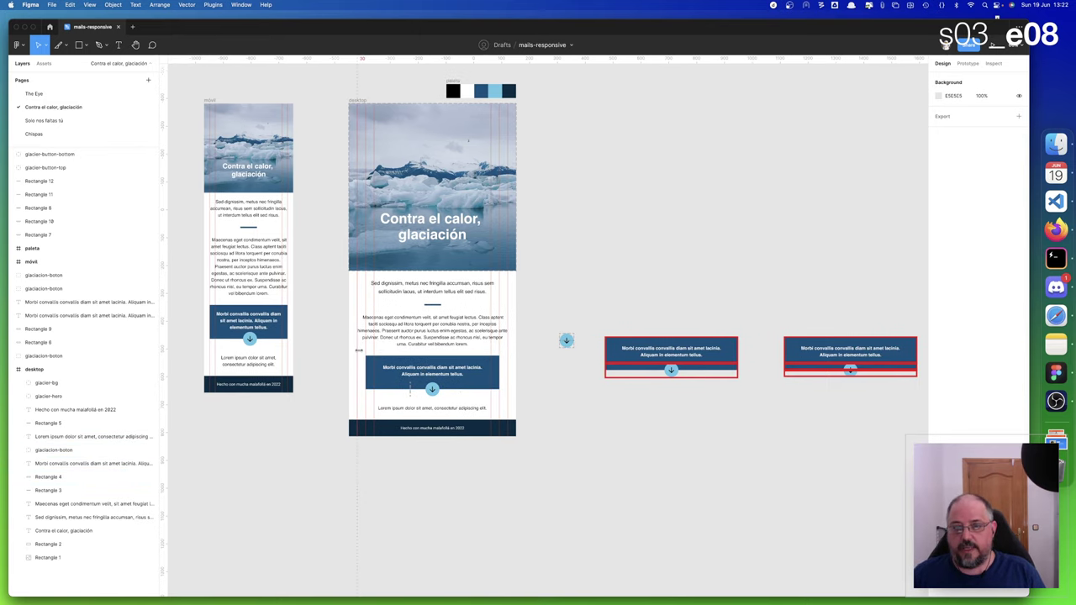
{"action": "left_click_drag", "start_coordinate": [360, 348], "coordinate": [516, 412]}
{"action": "left_click", "coordinate": [505, 356]}
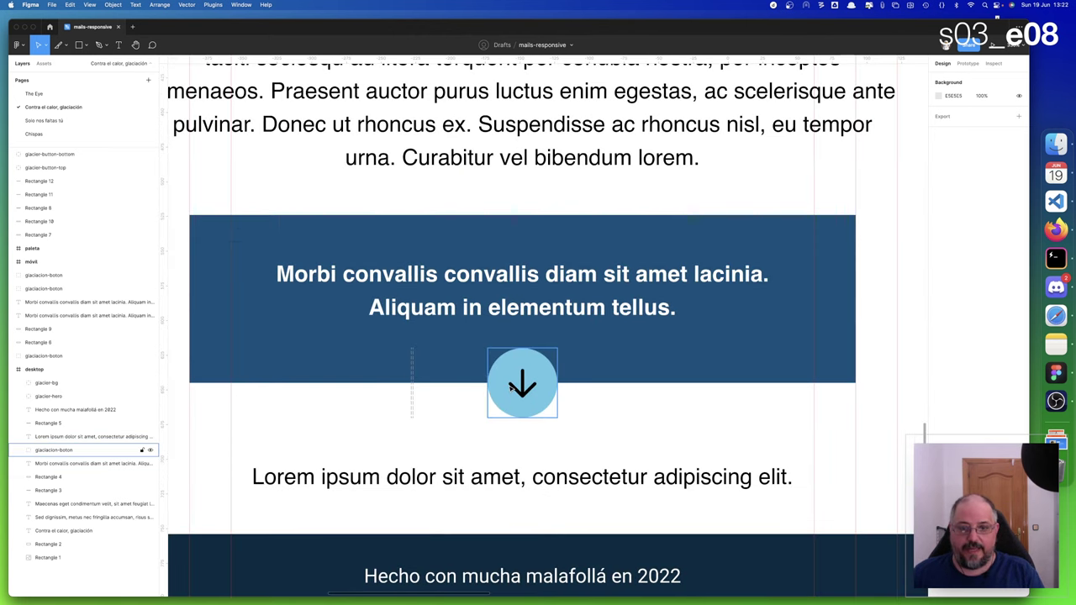
{"action": "scroll", "coordinate": [510, 388], "scroll_direction": "right", "scroll_amount": 10}
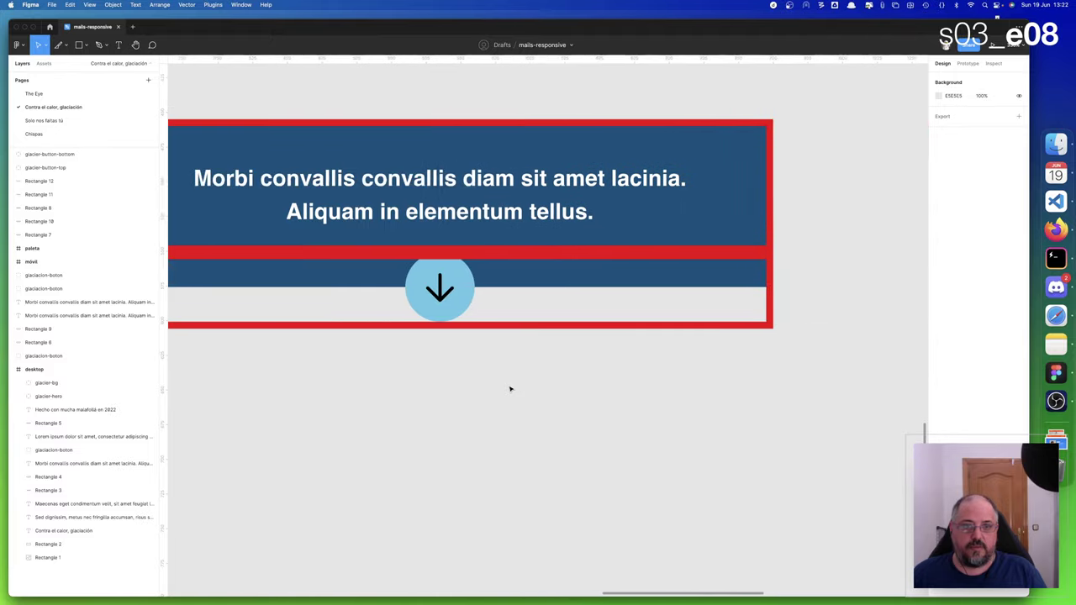
{"action": "scroll", "coordinate": [510, 388], "scroll_direction": "left", "scroll_amount": 2}
{"action": "scroll", "coordinate": [510, 388], "scroll_direction": "right", "scroll_amount": 3}
{"action": "scroll", "coordinate": [510, 389], "scroll_direction": "left", "scroll_amount": 8}
{"action": "scroll", "coordinate": [510, 388], "scroll_direction": "right", "scroll_amount": 2}
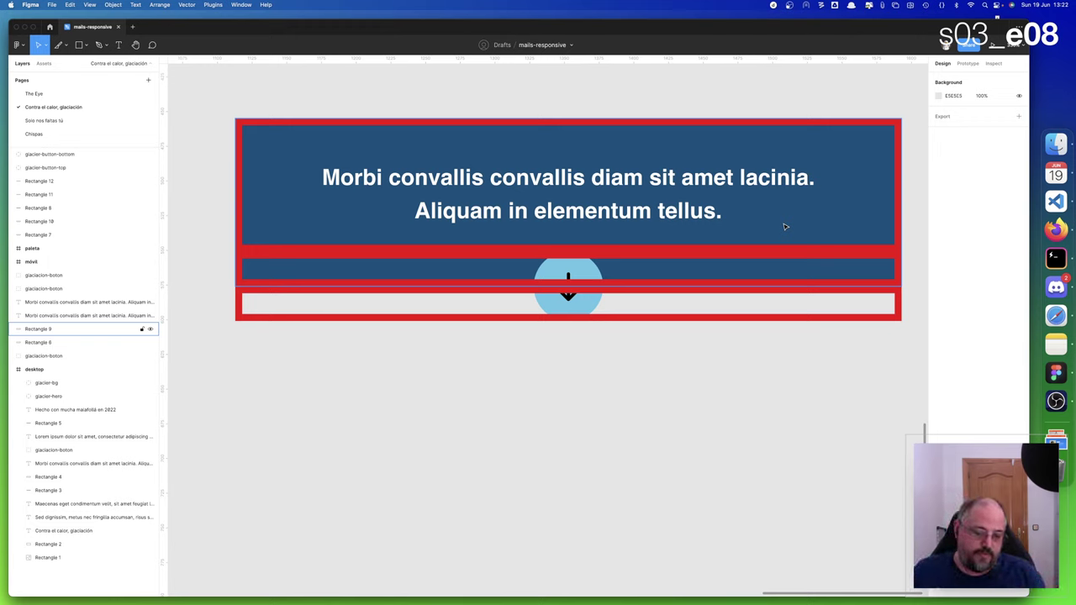
Step: Inspect the arrow button group in the three-row red-outlined sketch and the standalone glaciacion-boton group beside the desktop frame
{"action": "left_click", "coordinate": [568, 283]}
{"action": "scroll", "coordinate": [564, 273], "scroll_direction": "left", "scroll_amount": 5}
{"action": "scroll", "coordinate": [563, 273], "scroll_direction": "left", "scroll_amount": 13}
{"action": "scroll", "coordinate": [564, 272], "scroll_direction": "up", "scroll_amount": 3}
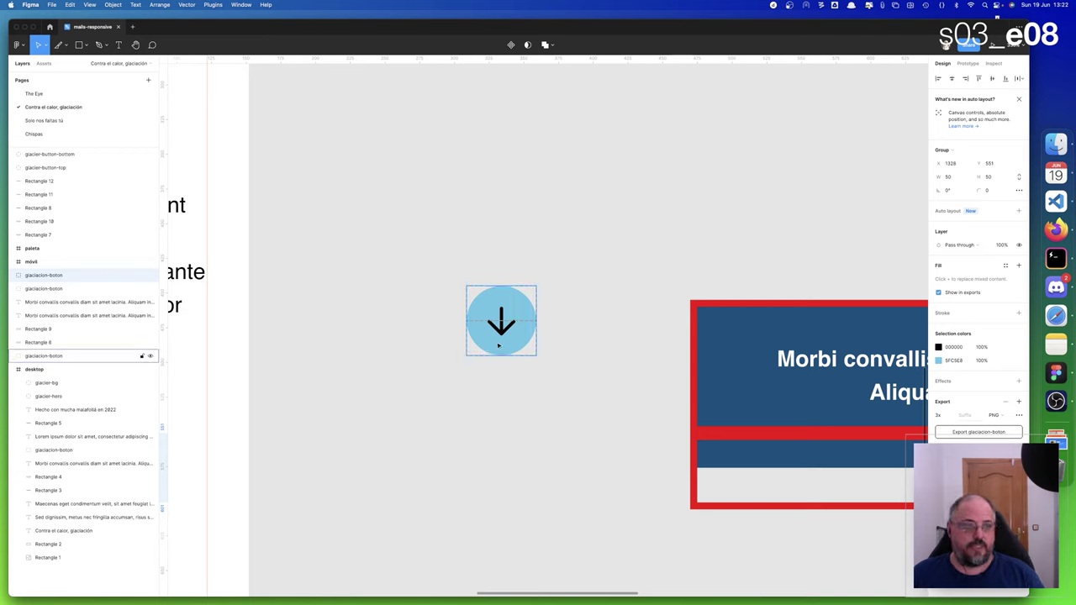
{"action": "left_click", "coordinate": [519, 308]}
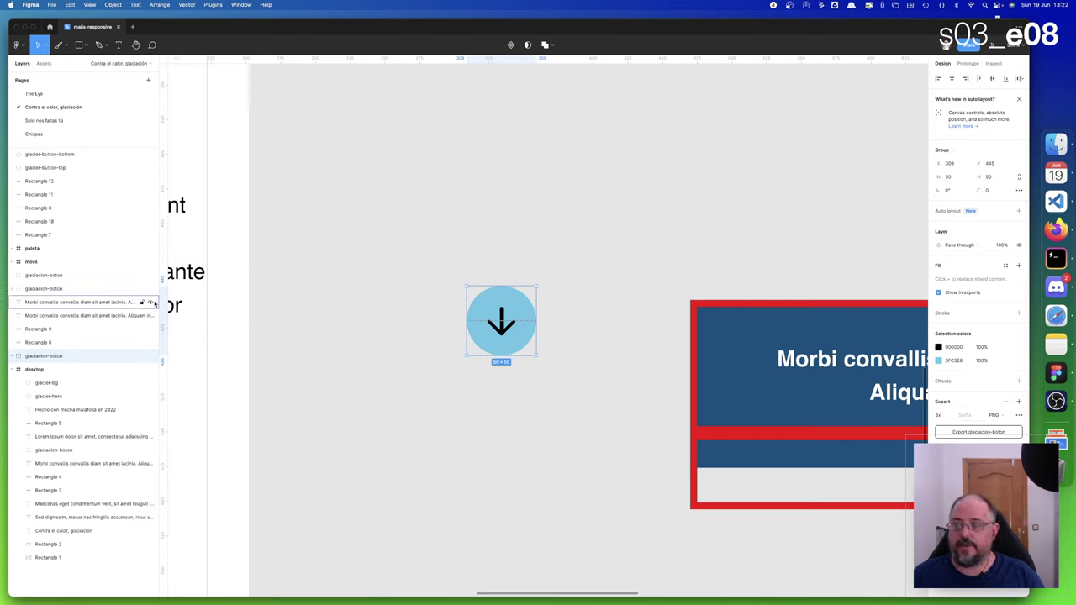
Step: Check the export previews of the glacier-hero, glacier-bg and glacier-button-top slices
{"action": "left_click_drag", "start_coordinate": [69, 355], "coordinate": [58, 392]}
{"action": "left_click", "coordinate": [58, 395]}
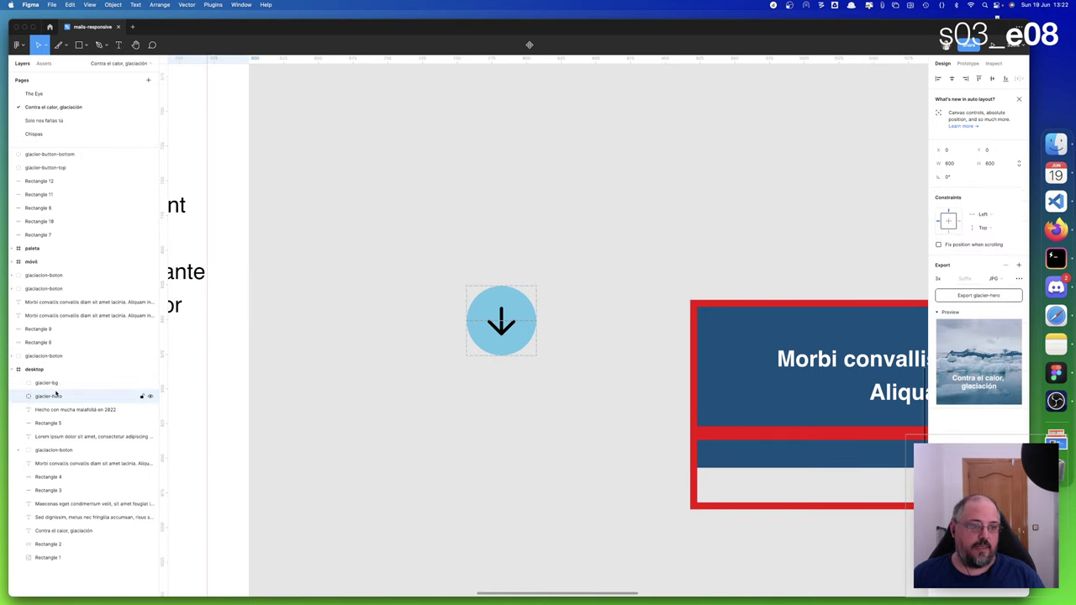
{"action": "left_click", "coordinate": [47, 382]}
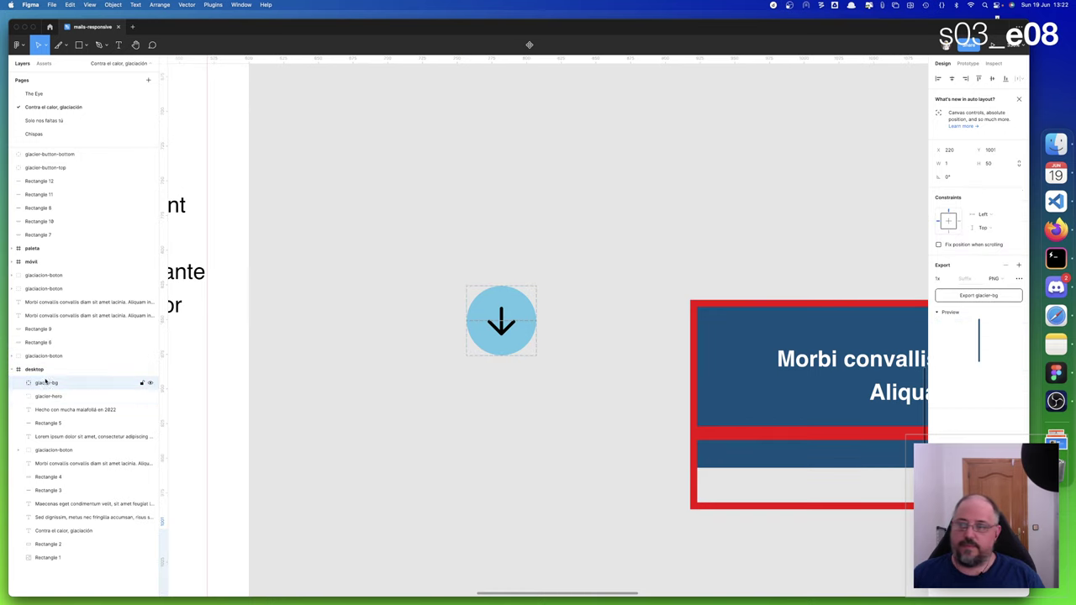
{"action": "left_click", "coordinate": [52, 167]}
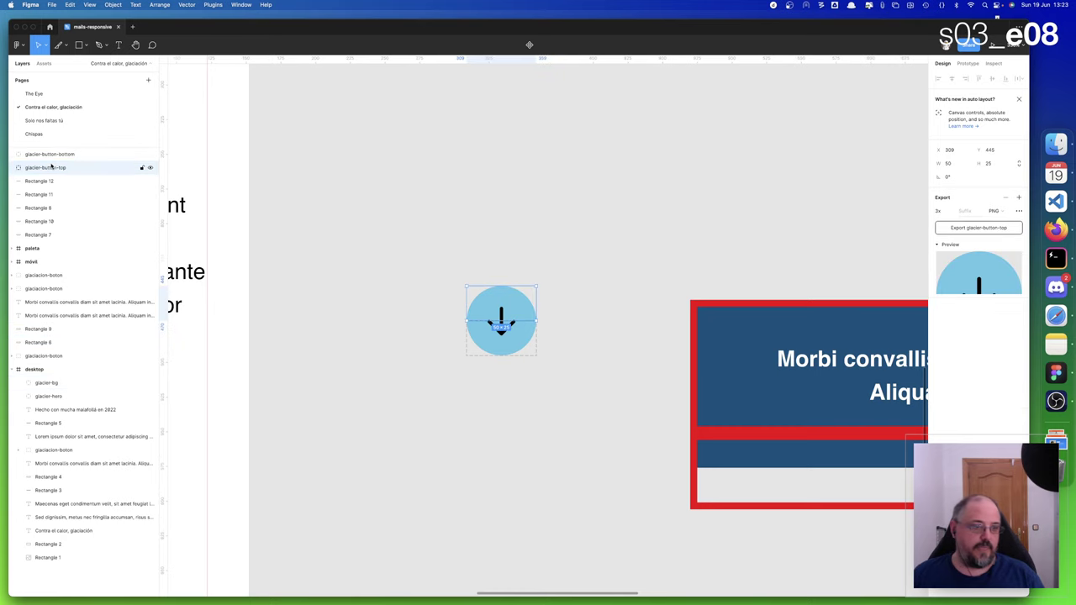
{"action": "left_click", "coordinate": [937, 246]}
{"action": "left_click", "coordinate": [937, 245]}
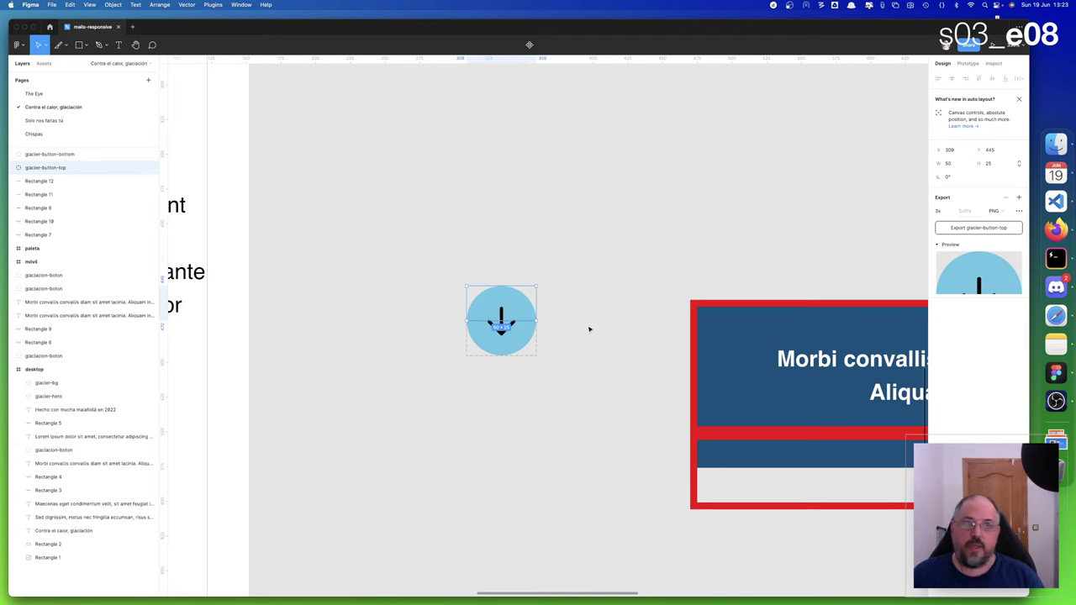
{"action": "left_click", "coordinate": [569, 310]}
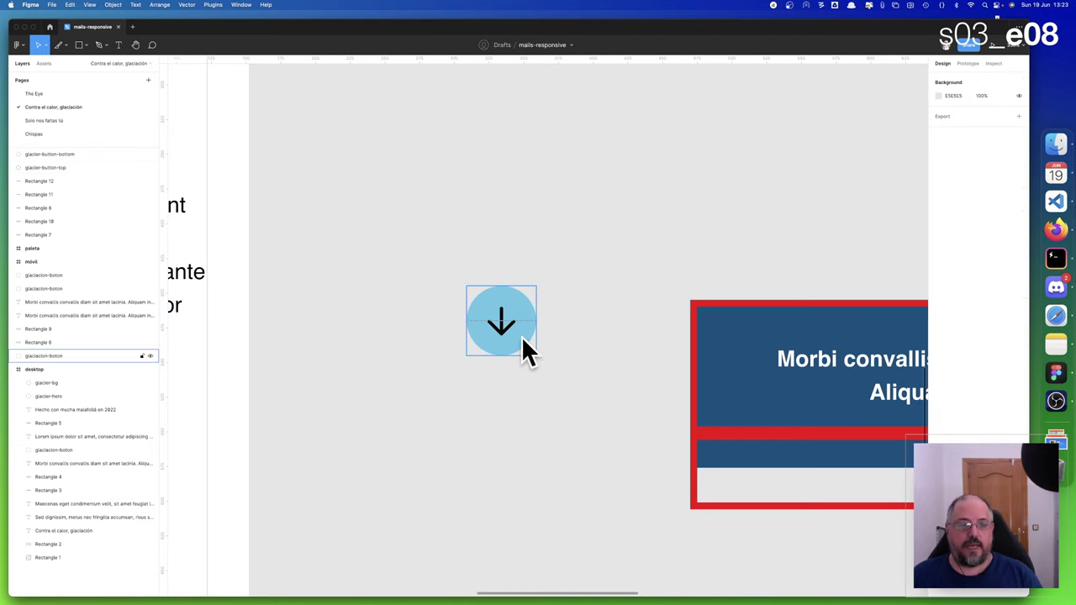
Step: Compare the red-outlined sketch with the split arrow button against the desktop blue block, and open The Eye page
{"action": "scroll", "coordinate": [524, 350], "scroll_direction": "right", "scroll_amount": 4}
{"action": "scroll", "coordinate": [524, 345], "scroll_direction": "right", "scroll_amount": 7}
{"action": "scroll", "coordinate": [526, 345], "scroll_direction": "left", "scroll_amount": 5}
{"action": "scroll", "coordinate": [528, 345], "scroll_direction": "right", "scroll_amount": 3}
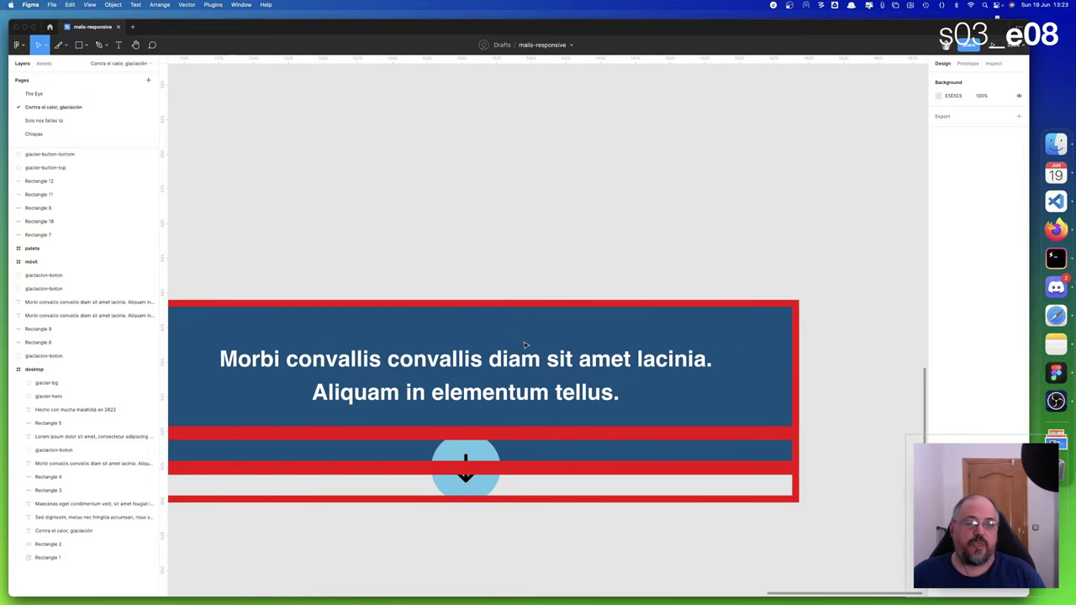
{"action": "scroll", "coordinate": [530, 346], "scroll_direction": "left", "scroll_amount": 3}
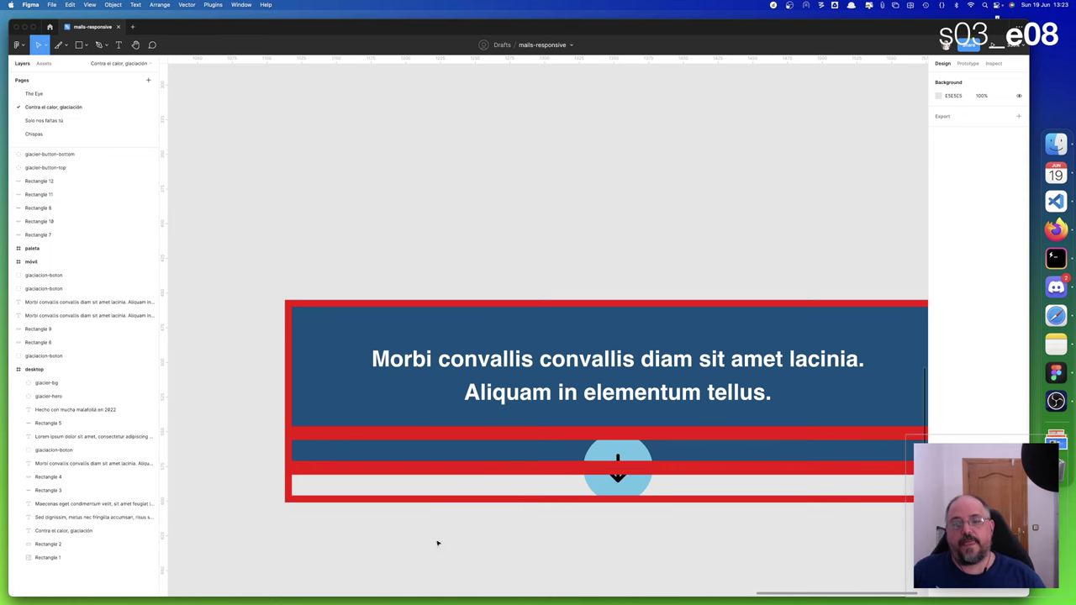
{"action": "scroll", "coordinate": [346, 485], "scroll_direction": "left", "scroll_amount": 3}
{"action": "scroll", "coordinate": [345, 486], "scroll_direction": "right", "scroll_amount": 5}
{"action": "scroll", "coordinate": [345, 486], "scroll_direction": "left", "scroll_amount": 15}
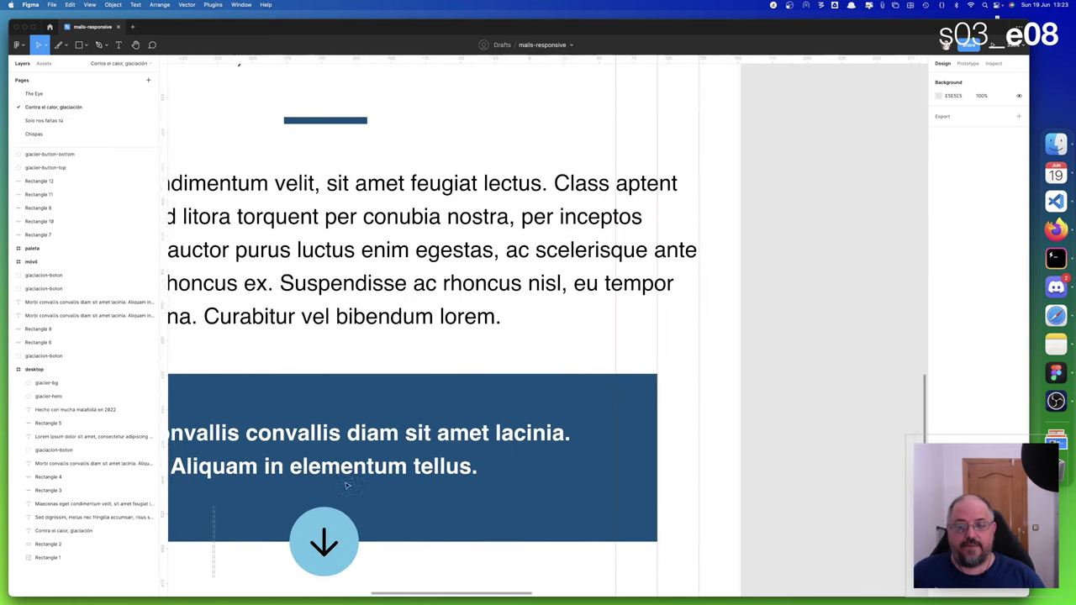
{"action": "scroll", "coordinate": [346, 486], "scroll_direction": "left", "scroll_amount": 10}
{"action": "scroll", "coordinate": [345, 485], "scroll_direction": "down", "scroll_amount": 2}
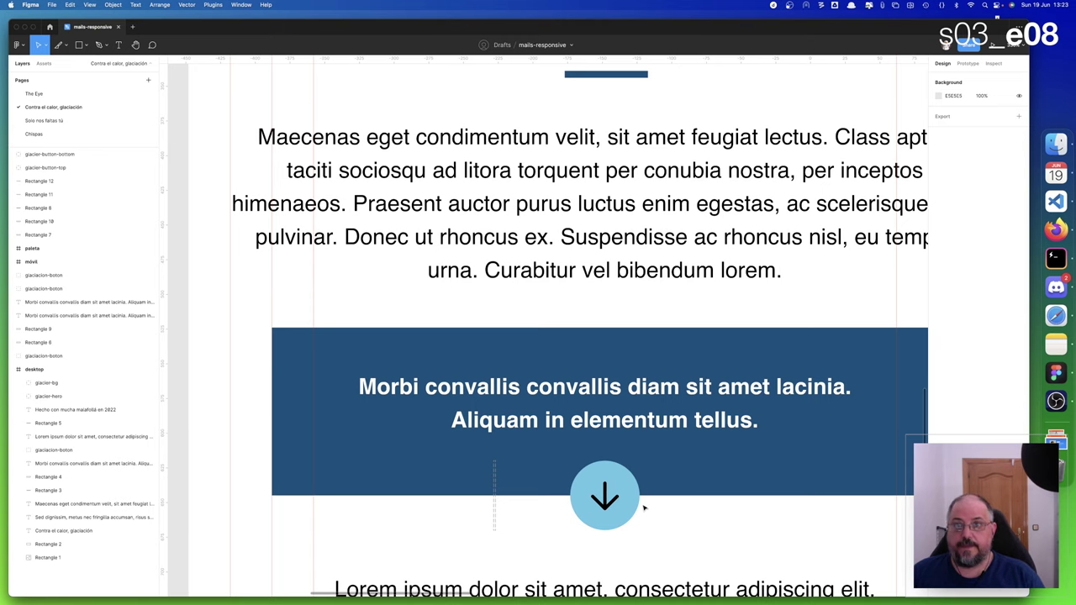
{"action": "scroll", "coordinate": [643, 507], "scroll_direction": "down", "scroll_amount": 10}
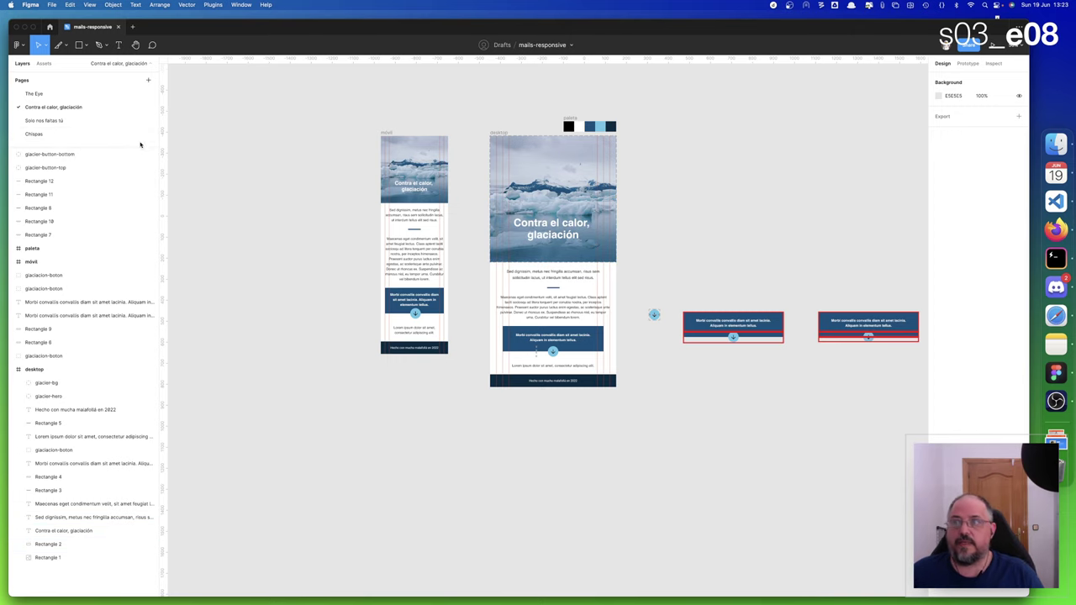
{"action": "left_click", "coordinate": [35, 94]}
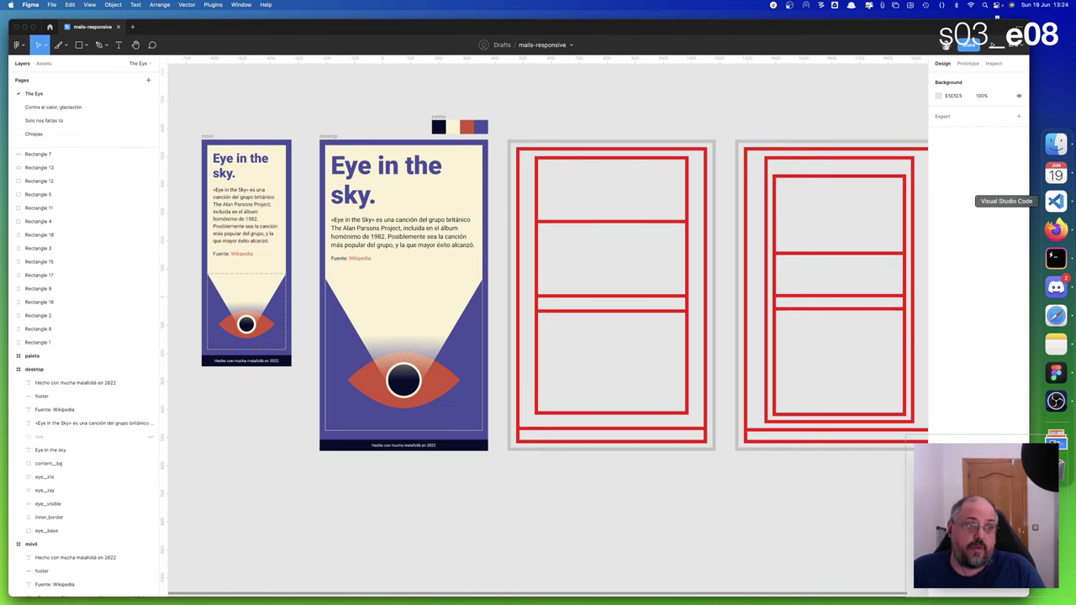
Step: Switch to Firefox and reopen the closed tab with Litmus's Ultimate Guide to Dark Mode for Email Marketers
{"action": "left_click", "coordinate": [1055, 229]}
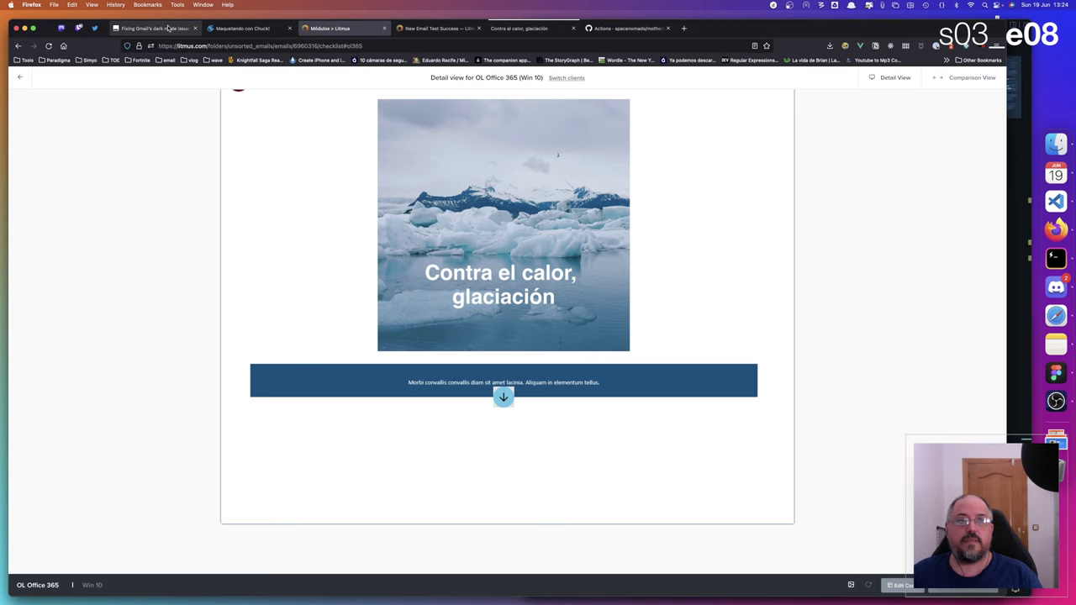
{"action": "left_click", "coordinate": [168, 29]}
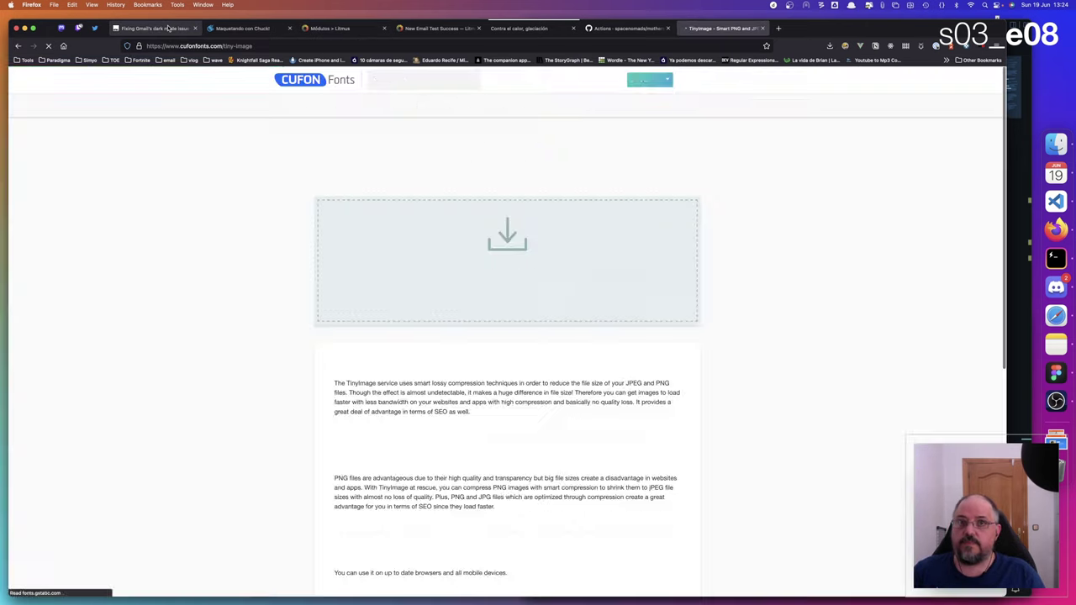
{"action": "key", "text": "super+comma"}
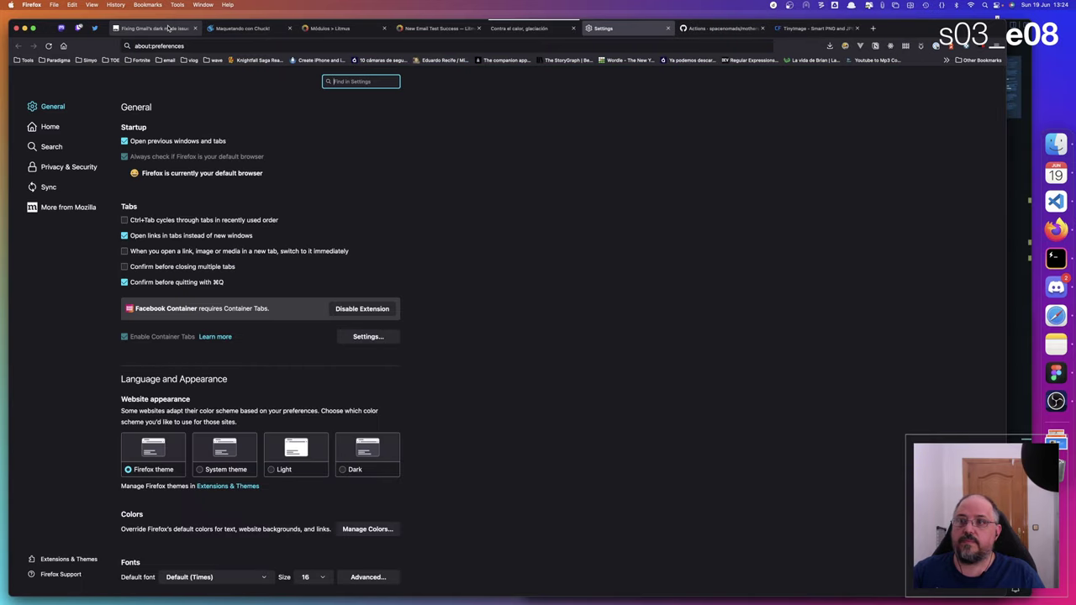
{"action": "key", "text": "super+shift+t"}
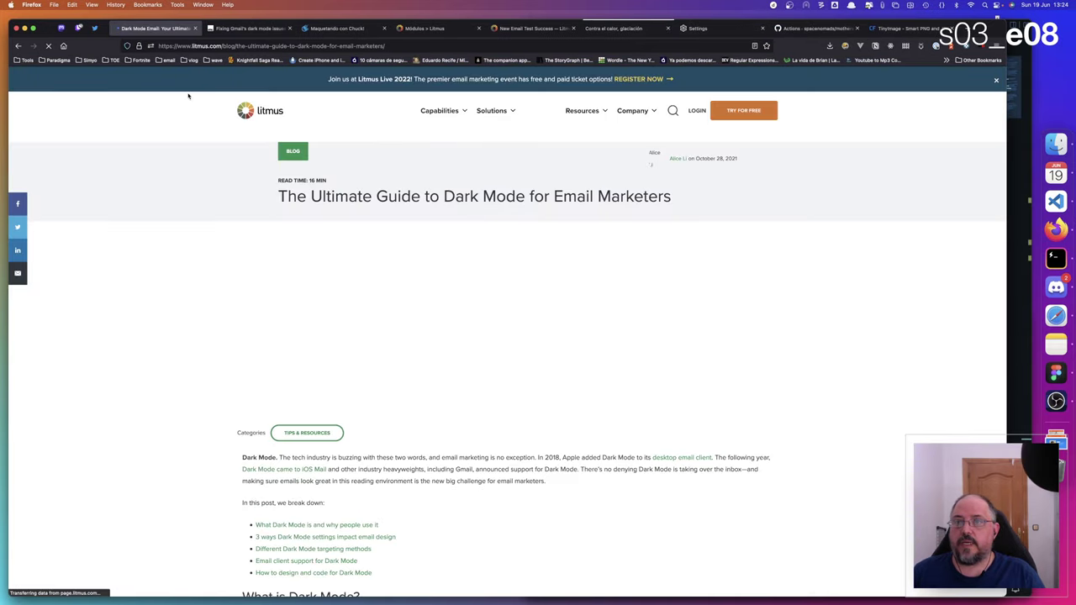
Step: Find the dark mode email client support chart in the guide
{"action": "scroll", "coordinate": [304, 353], "scroll_direction": "down", "scroll_amount": 5}
{"action": "scroll", "coordinate": [304, 353], "scroll_direction": "down", "scroll_amount": 10}
{"action": "scroll", "coordinate": [304, 353], "scroll_direction": "up", "scroll_amount": 20}
{"action": "scroll", "coordinate": [305, 354], "scroll_direction": "down", "scroll_amount": 4}
{"action": "scroll", "coordinate": [305, 354], "scroll_direction": "up", "scroll_amount": 1}
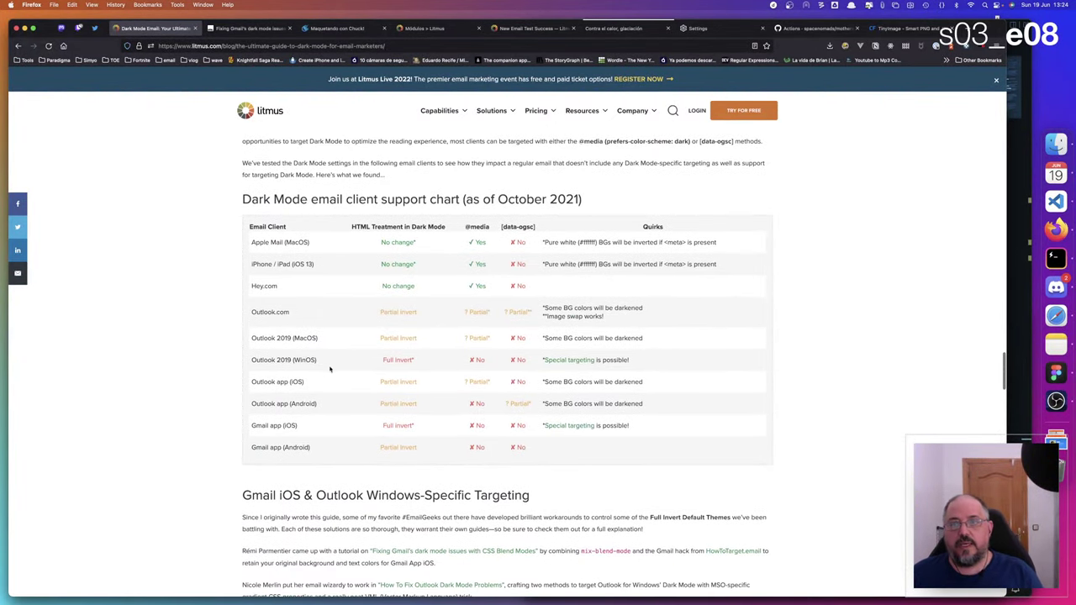